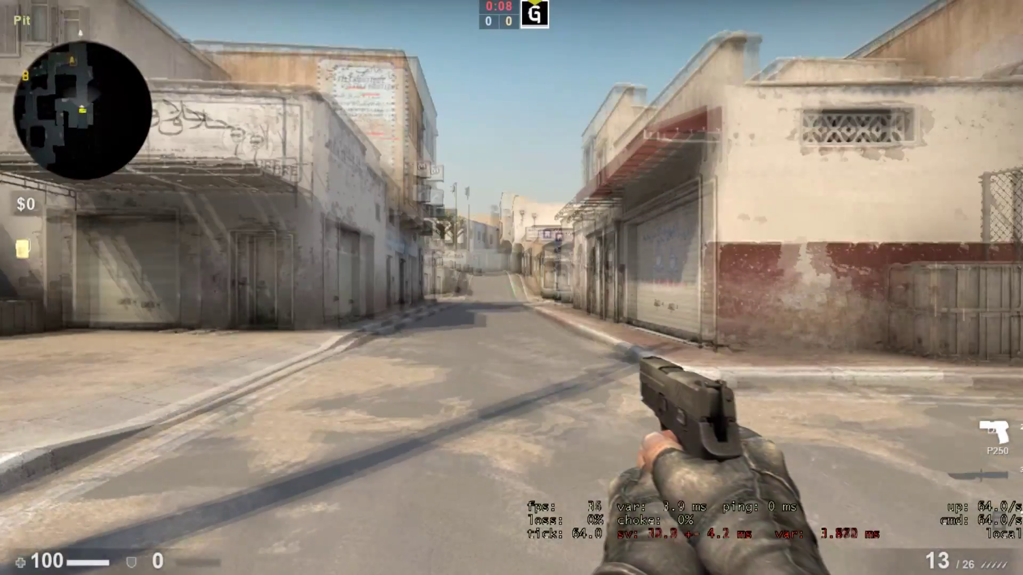
Download the free HiAlgo BOOST 5.0 installer from hialgo.com and run HIALGO_BOOST_V5_0.exe.
key("w")
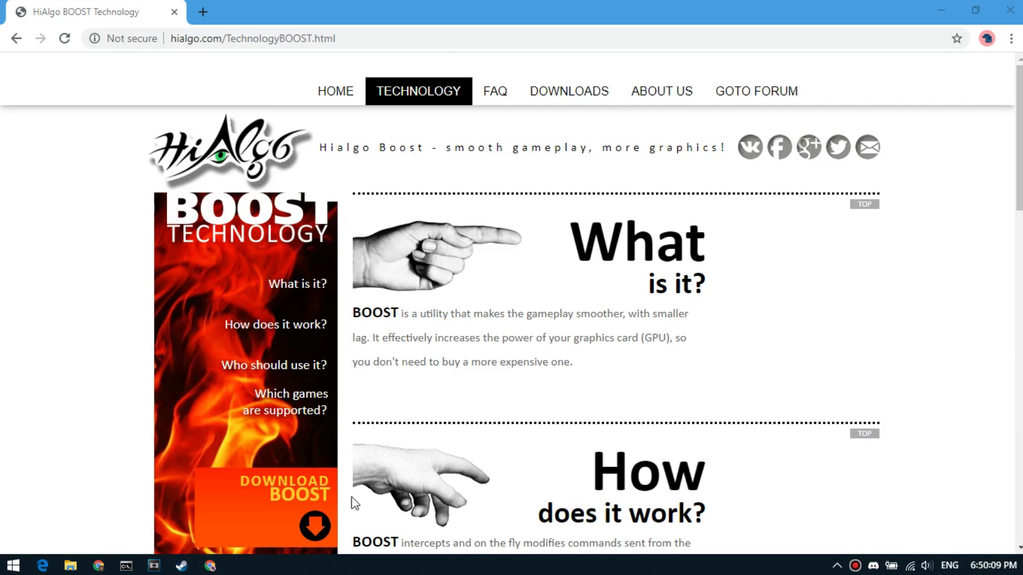
left_click(298, 498)
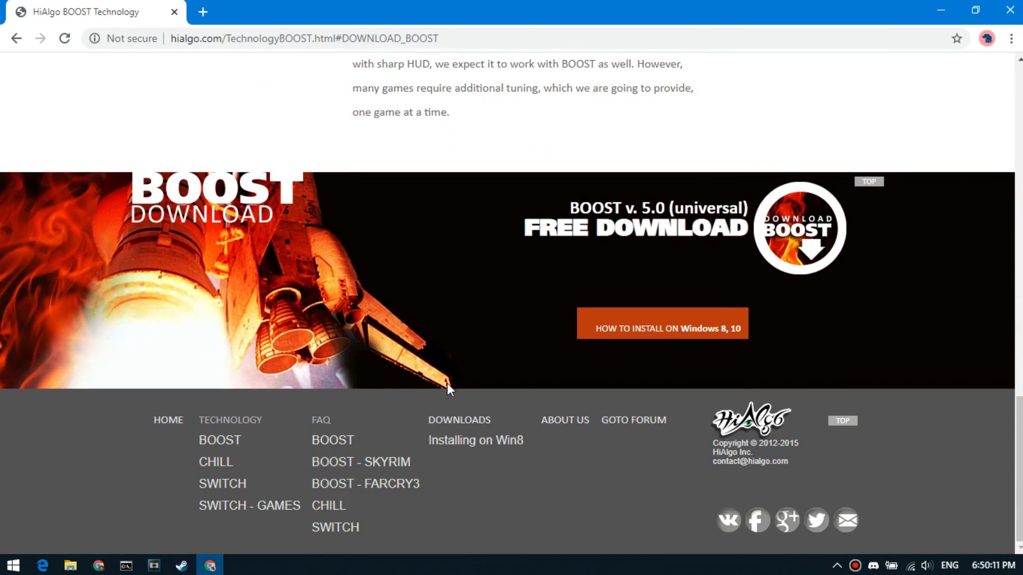
left_click(664, 223)
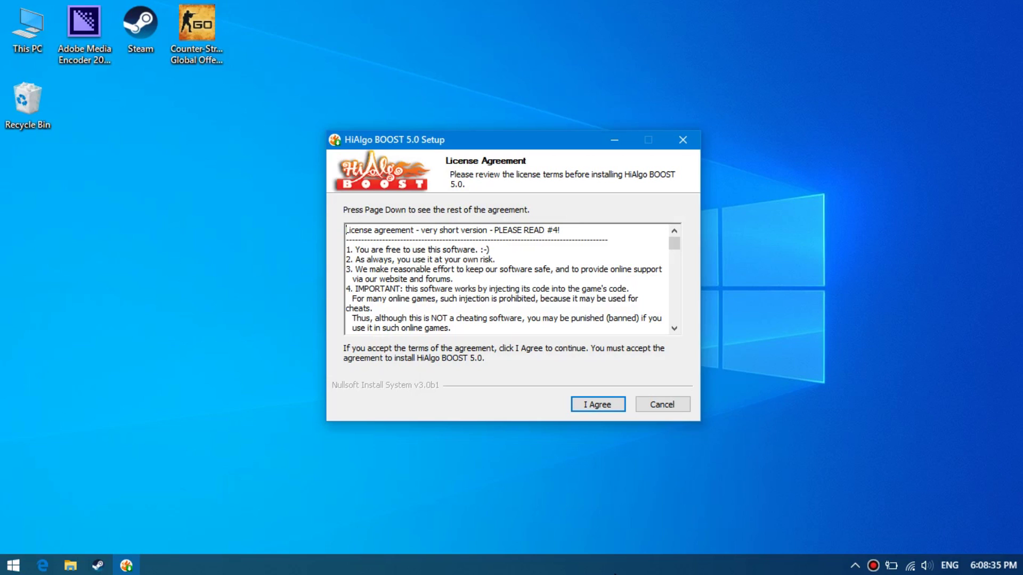
Accept the license, keep the default location, install HiAlgo BOOST 5.0, and finish setup.
left_click(600, 405)
left_click(600, 405)
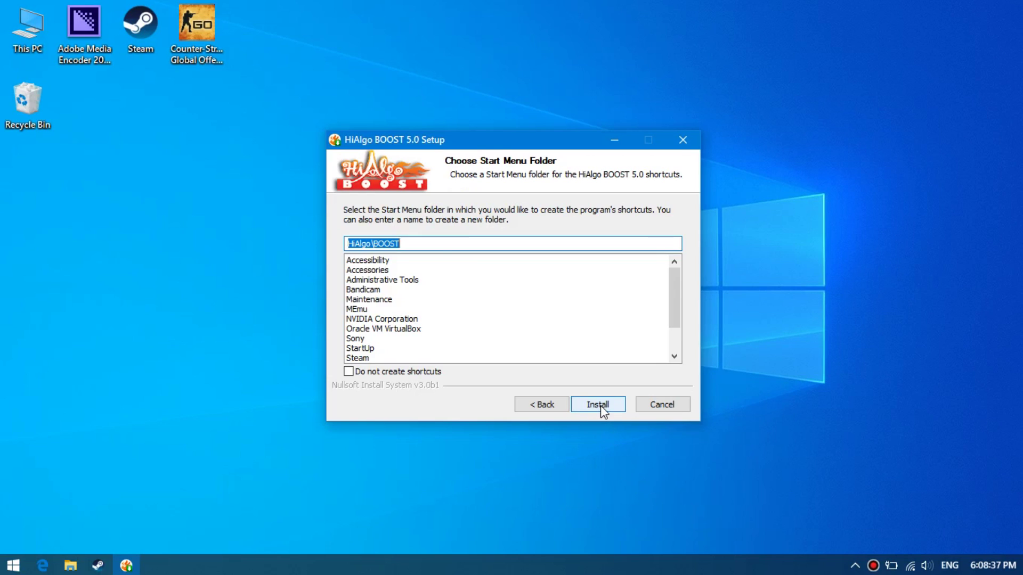
left_click(600, 405)
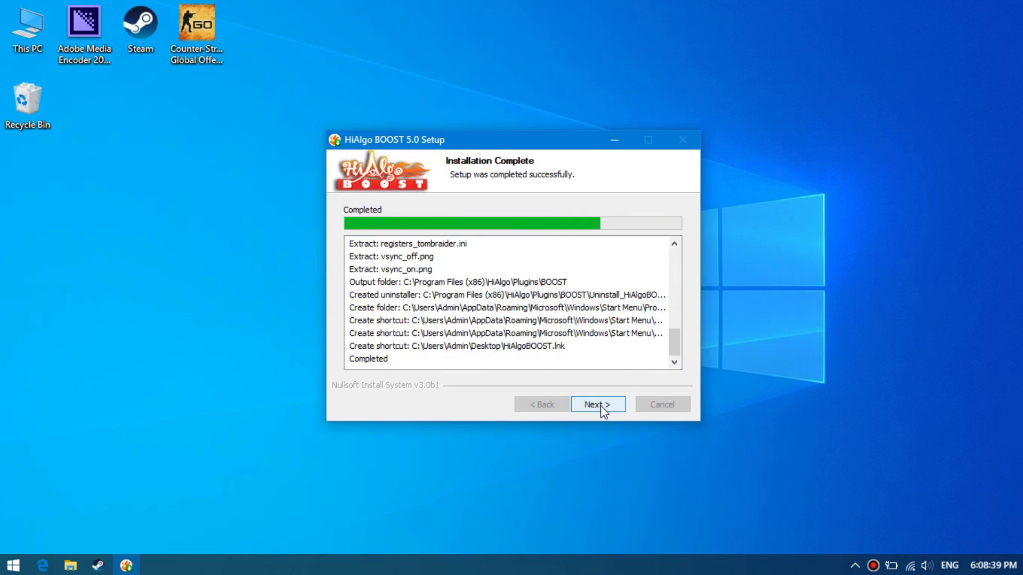
left_click(599, 404)
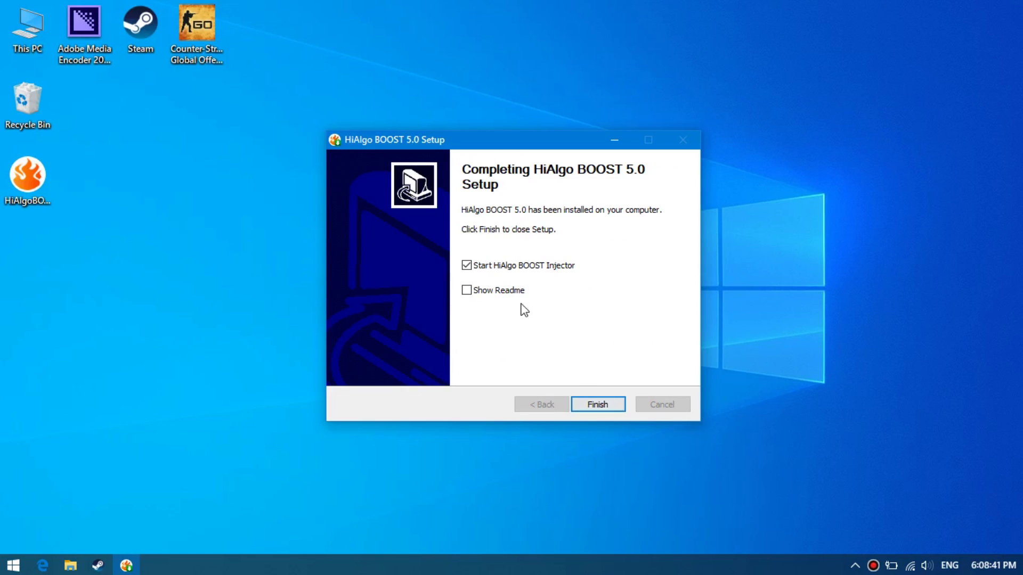
left_click(598, 405)
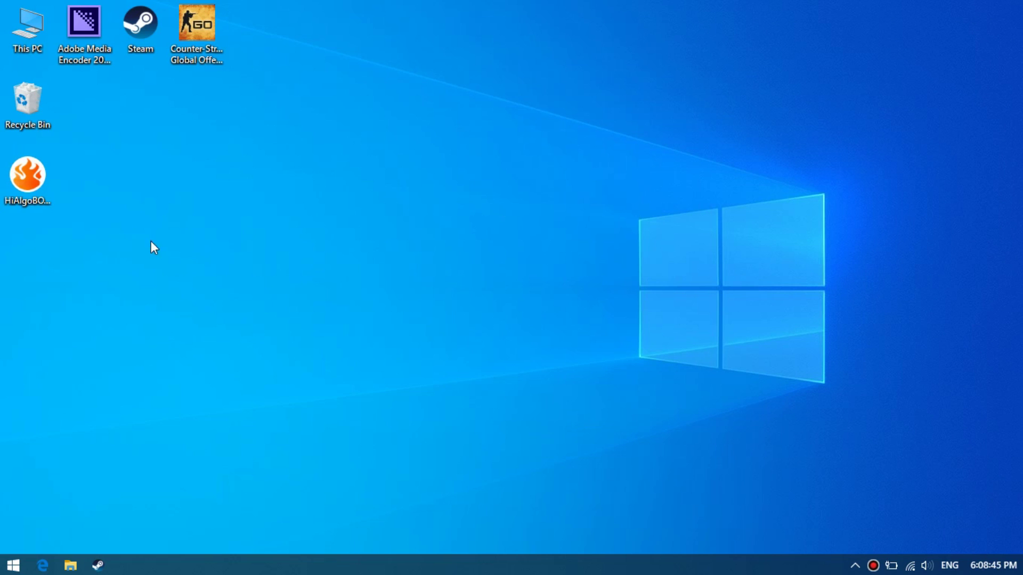
Go to the HiAlgoBOOST shortcut's file location and open exceptions.ini in Notepad.
right_click(41, 178)
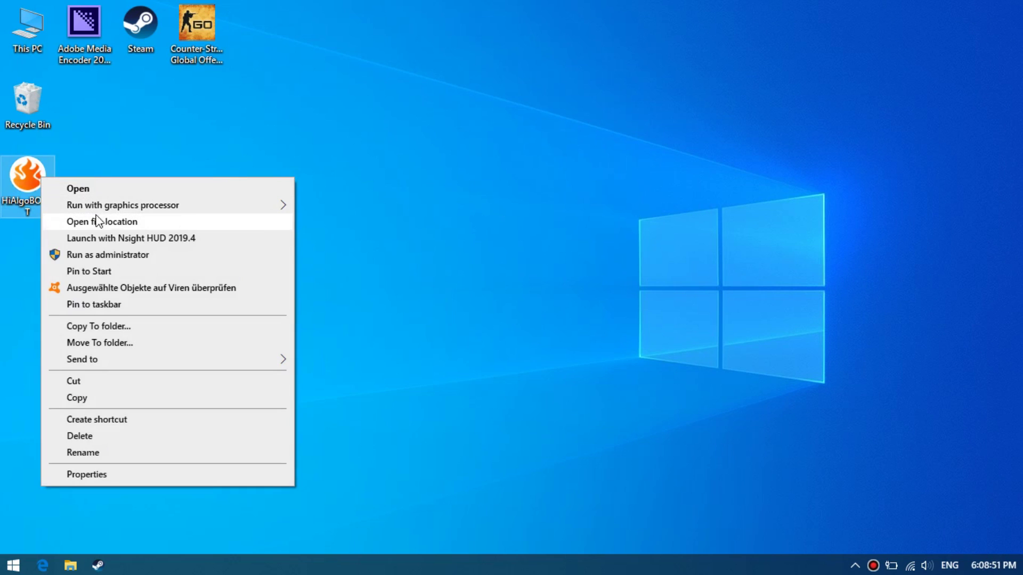
left_click(140, 223)
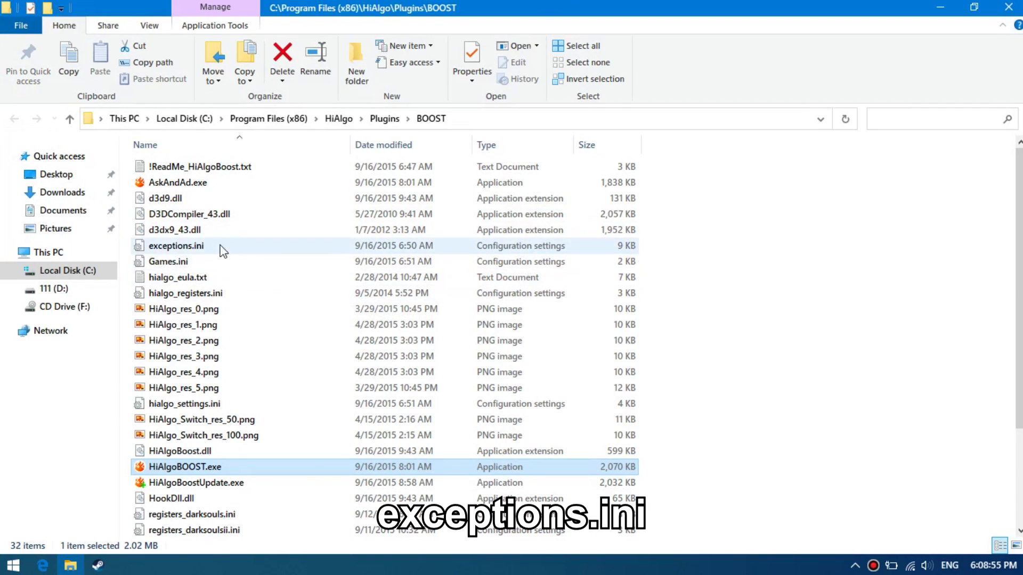
left_click(190, 249)
double_click(304, 242)
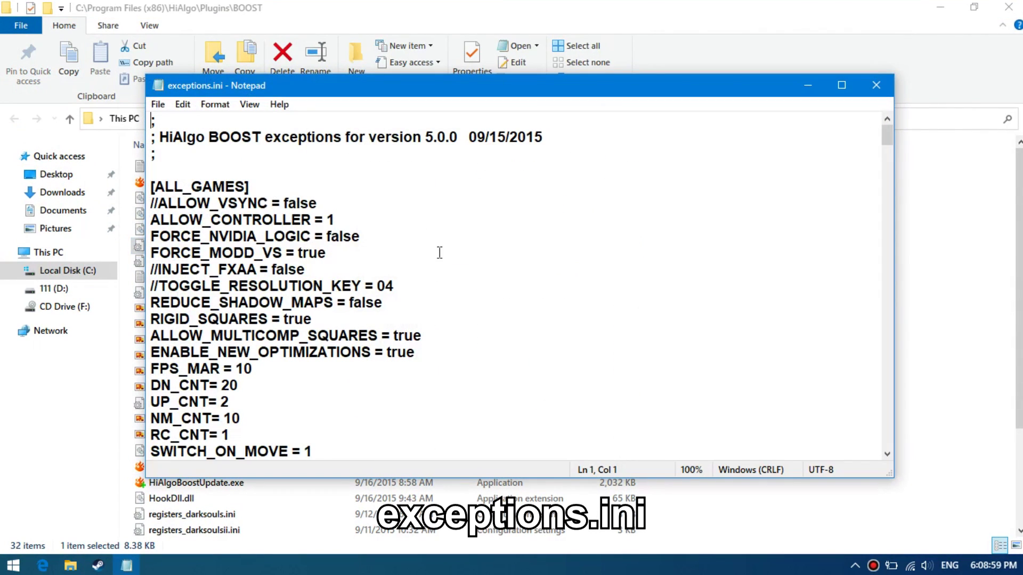
Search exceptions.ini for 'csgo' to reach the CSGO section.
key("ctrl+f")
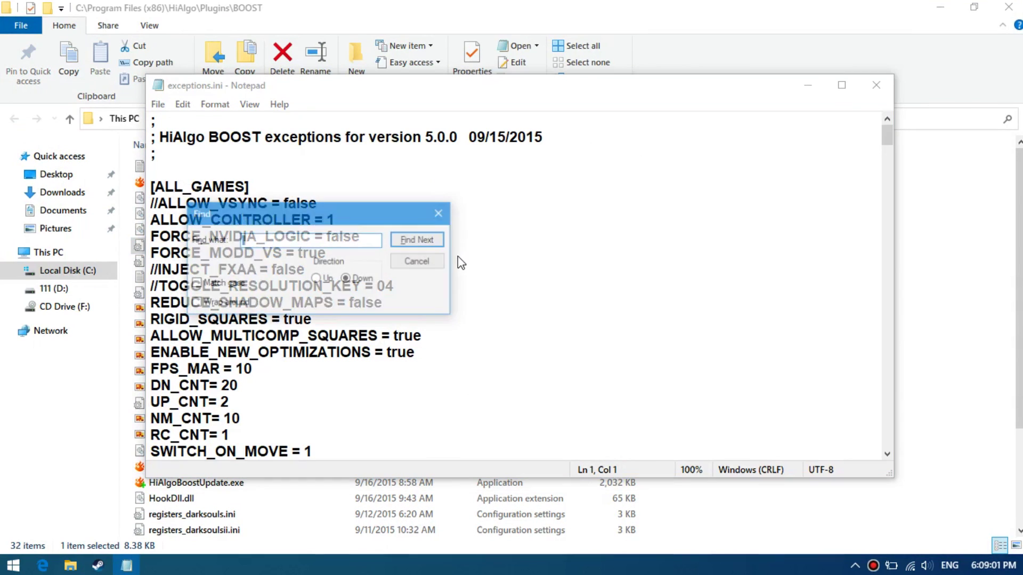
type("csgo")
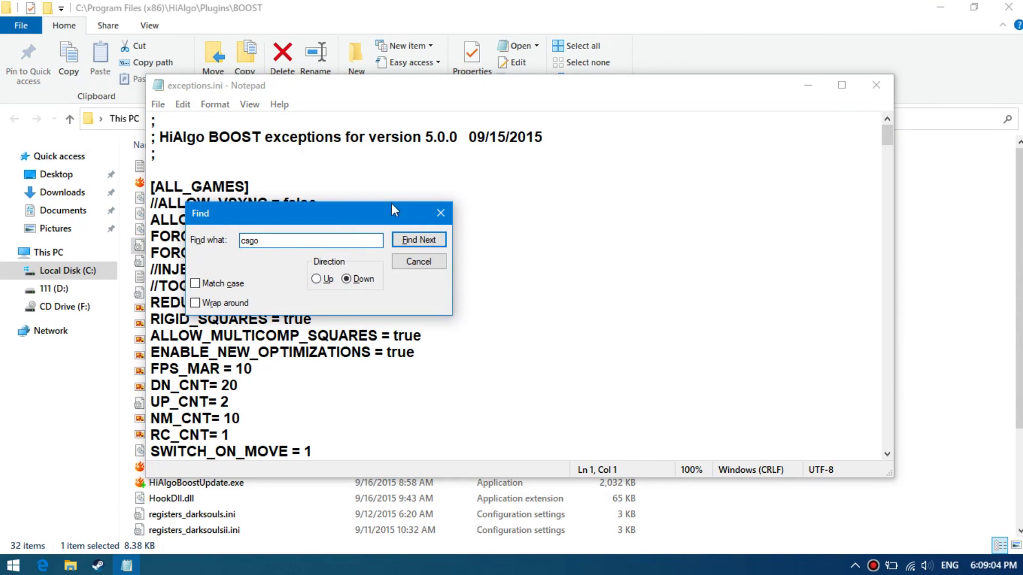
left_click(419, 240)
left_click(441, 213)
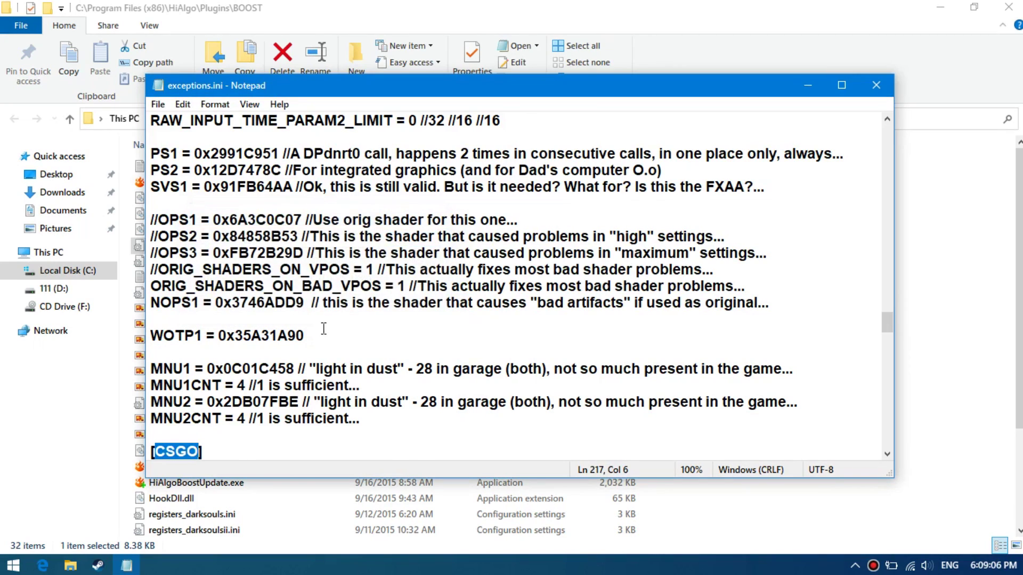
scroll(321, 324, "down", 4)
scroll(266, 277, "down", 4)
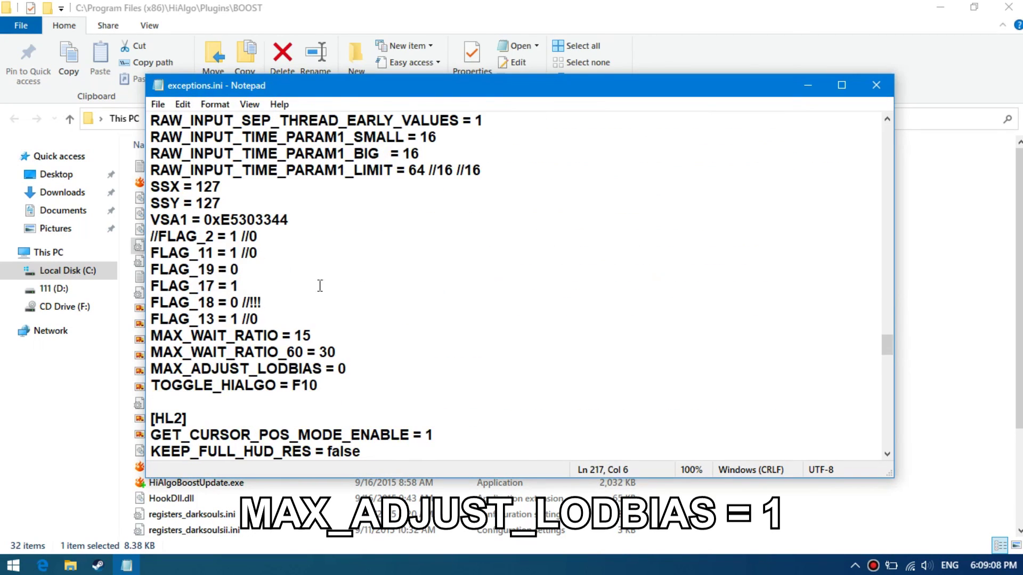
Change MAX_ADJUST_LODBIAS from 0 to 1, save the file, and close Notepad and the folder.
left_click_drag(151, 370, 356, 367)
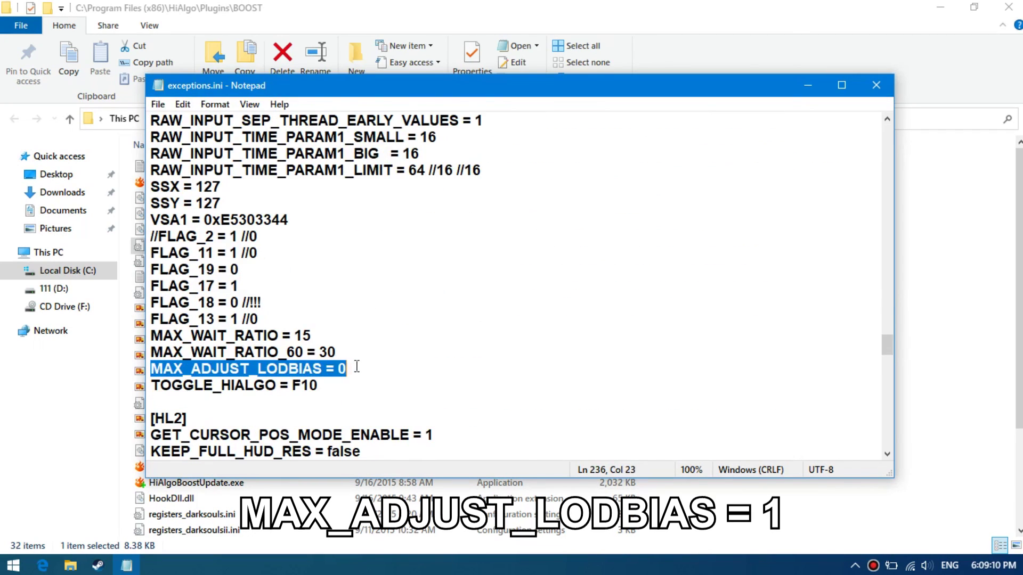
left_click(378, 367)
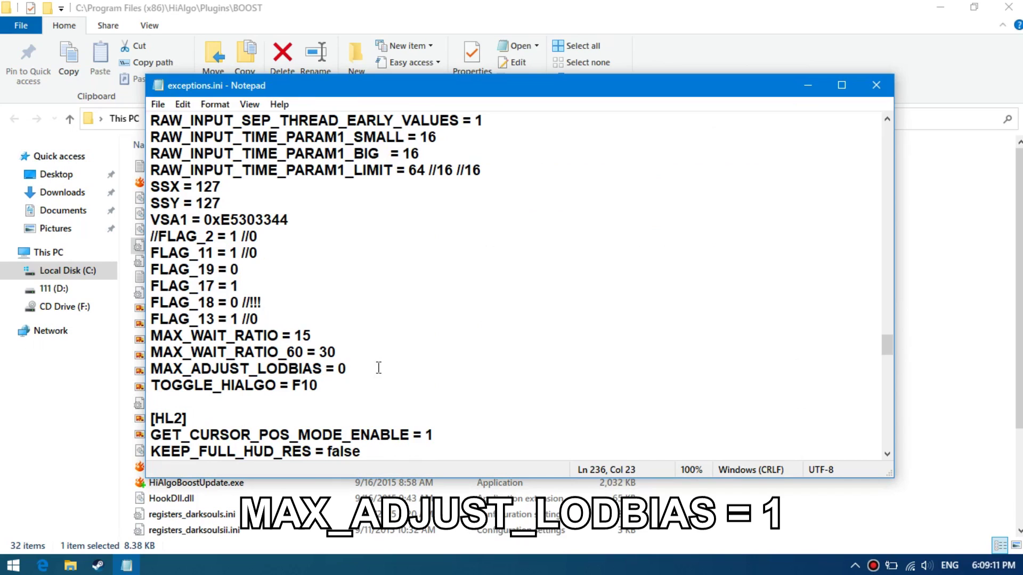
left_click(341, 368)
type("1")
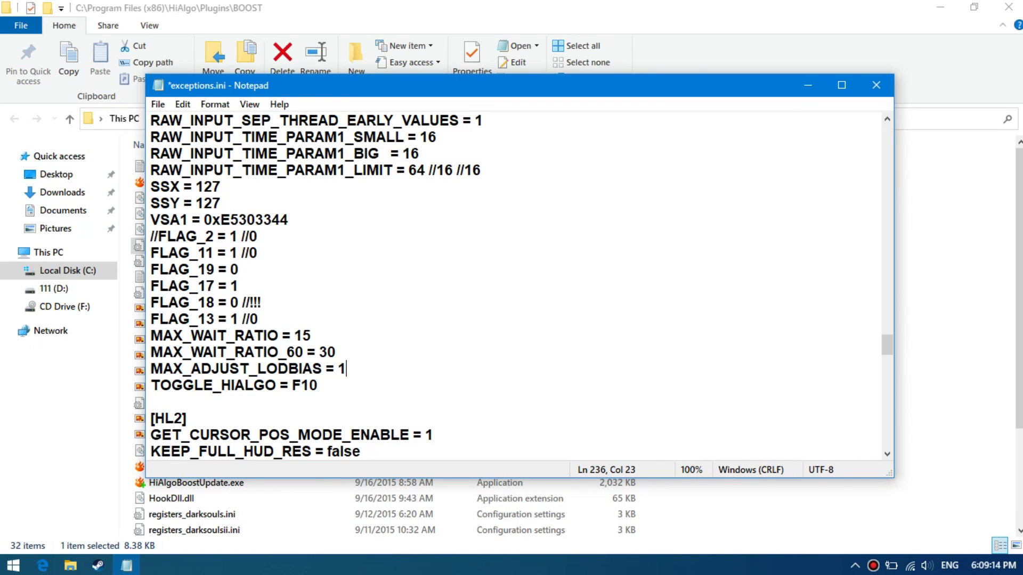
left_click(159, 104)
left_click(178, 169)
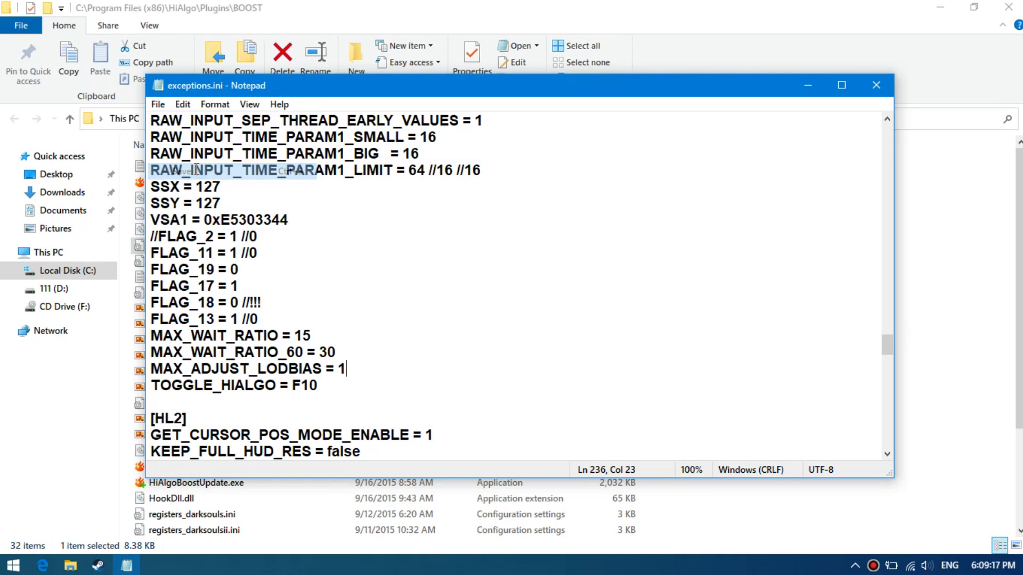
left_click(875, 85)
left_click(1008, 8)
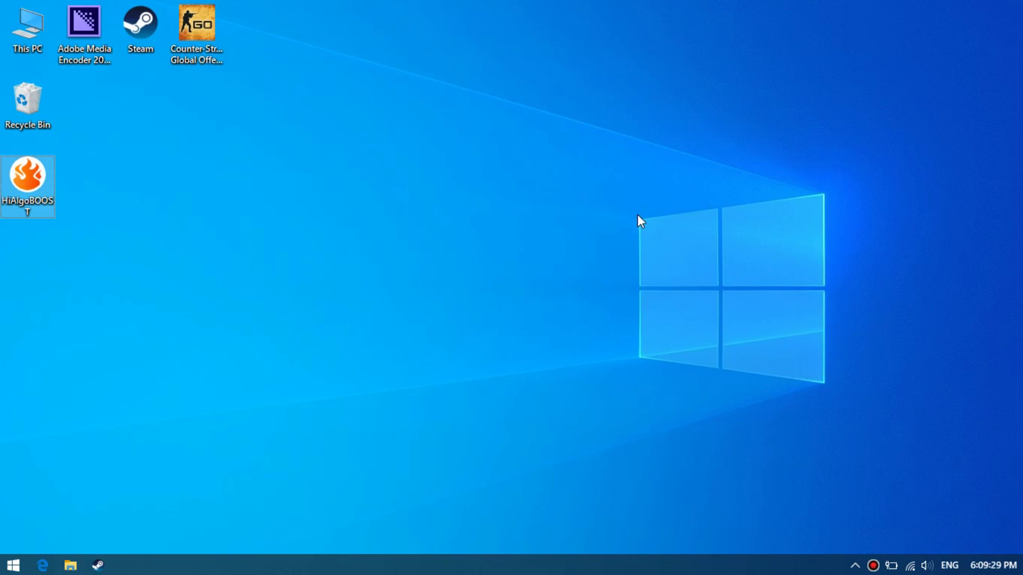
Start HiAlgo BOOST, launch CS:GO, and accept the injector prompt with YES, PLEASE.
double_click(36, 167)
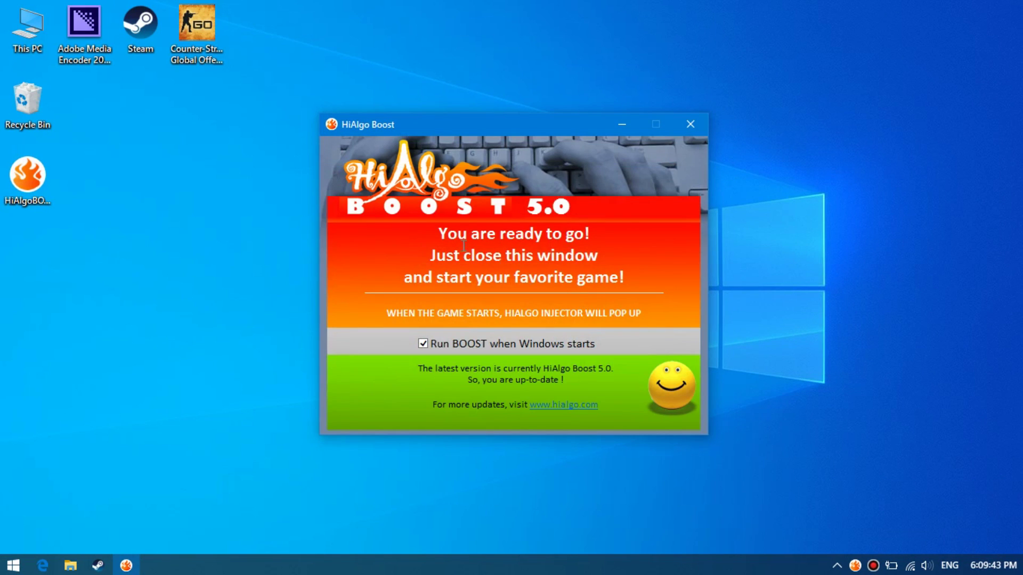
left_click(204, 35)
double_click(204, 33)
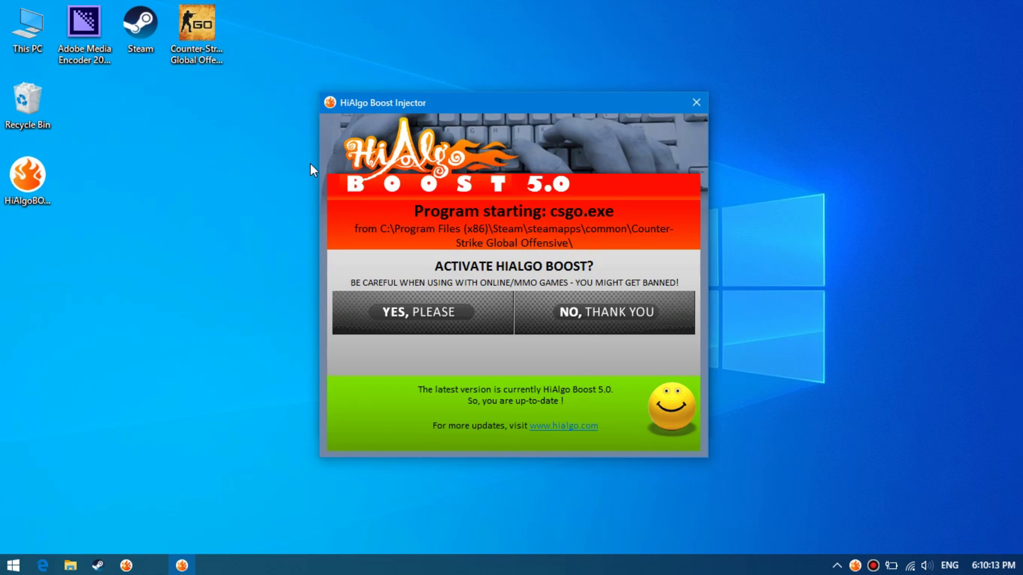
left_click(487, 310)
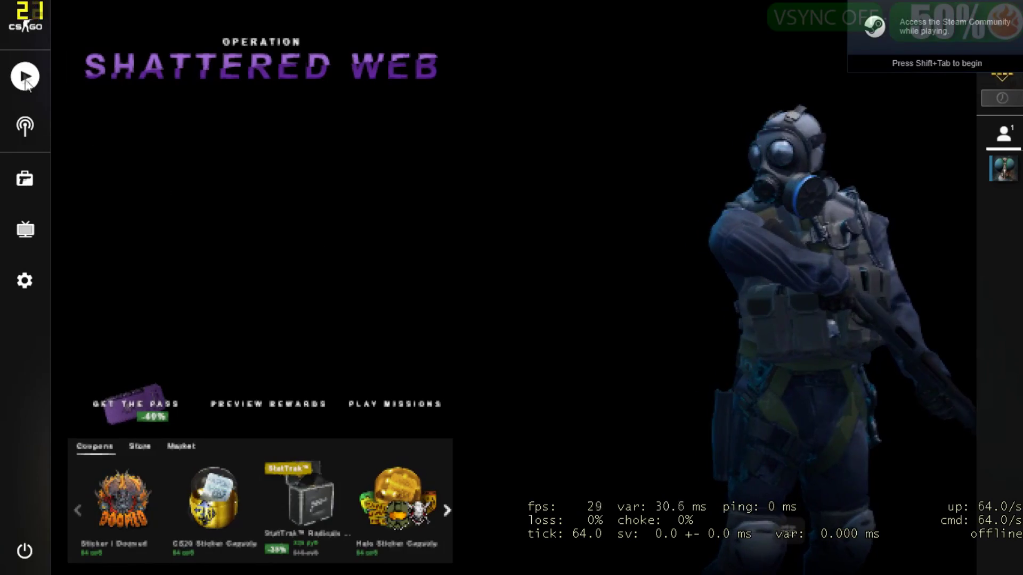
Start a Deathmatch matchmaking search from the CS:GO Play menu.
left_click(24, 75)
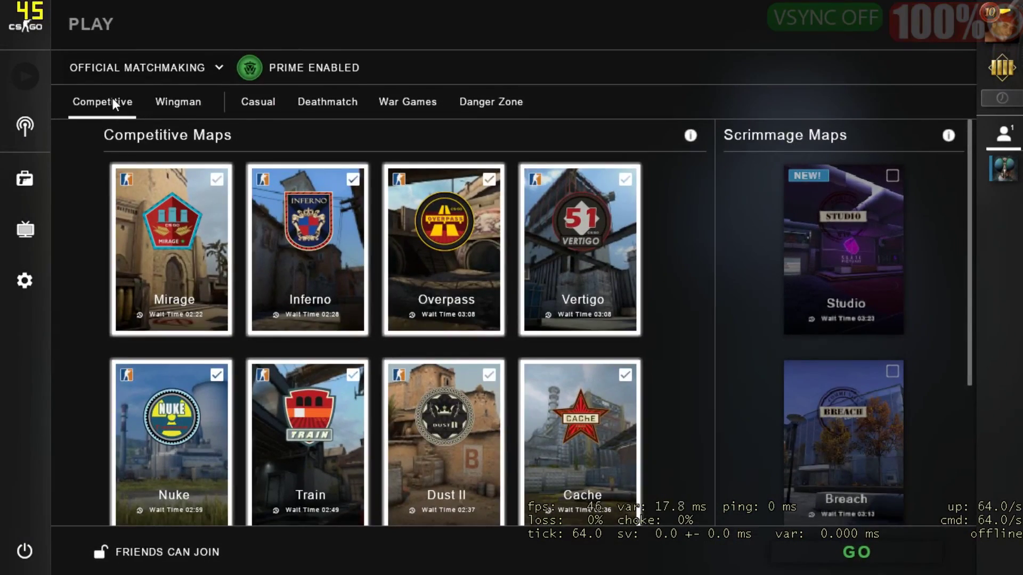
left_click(316, 106)
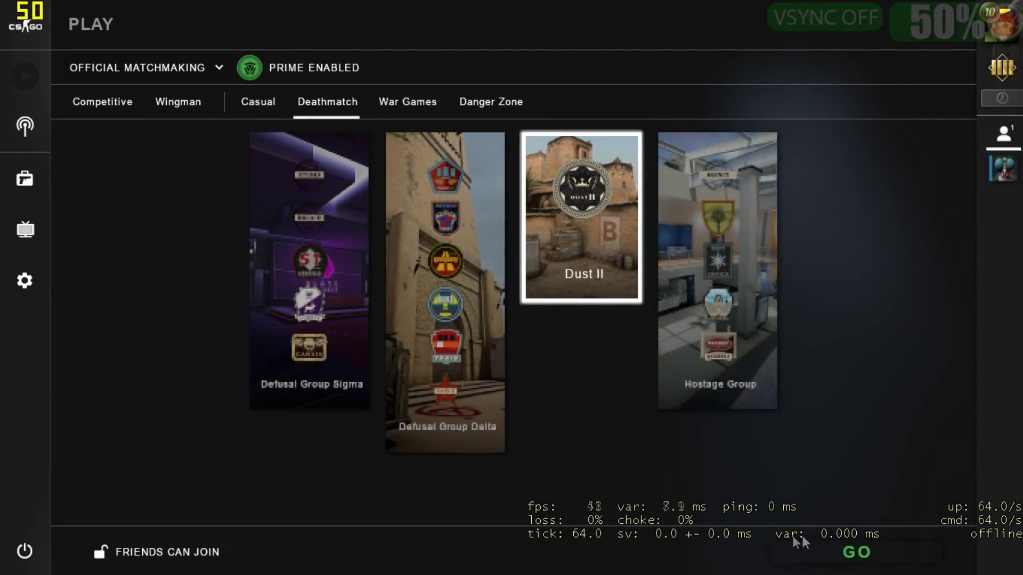
left_click(843, 549)
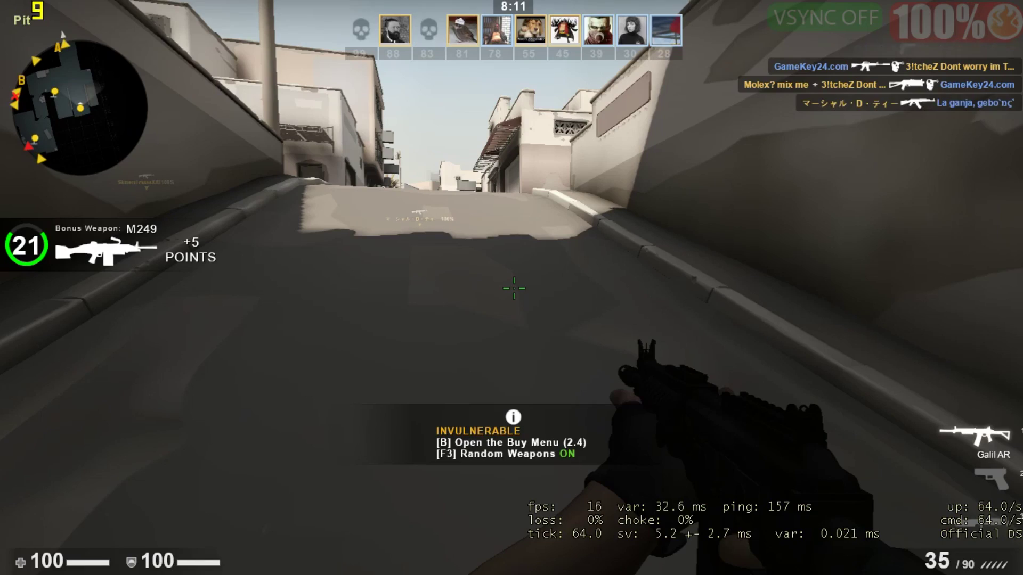
Play the Dust II Deathmatch, moving down the street toward the A ramp and firing at an enemy.
key("w")
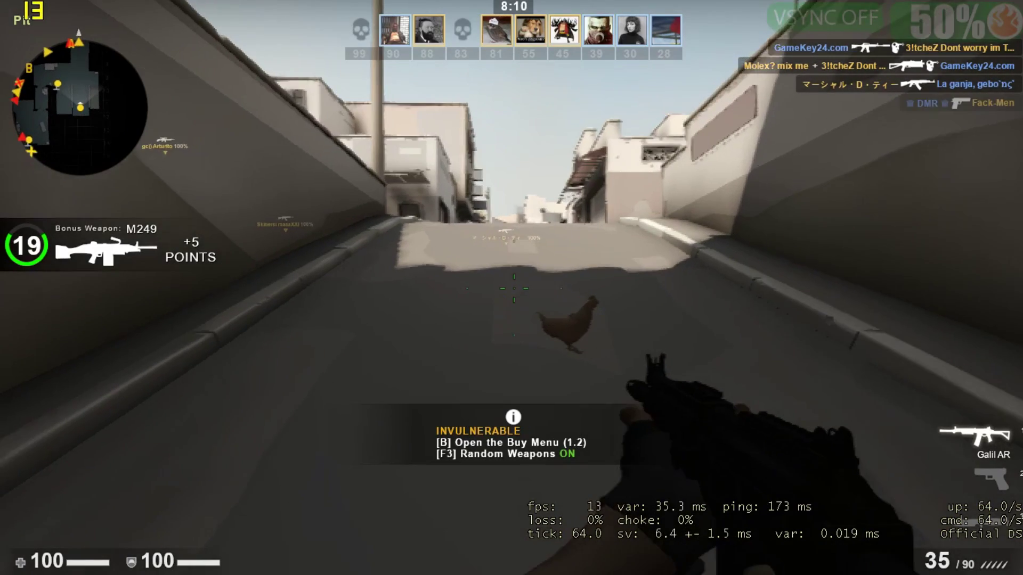
key("w")
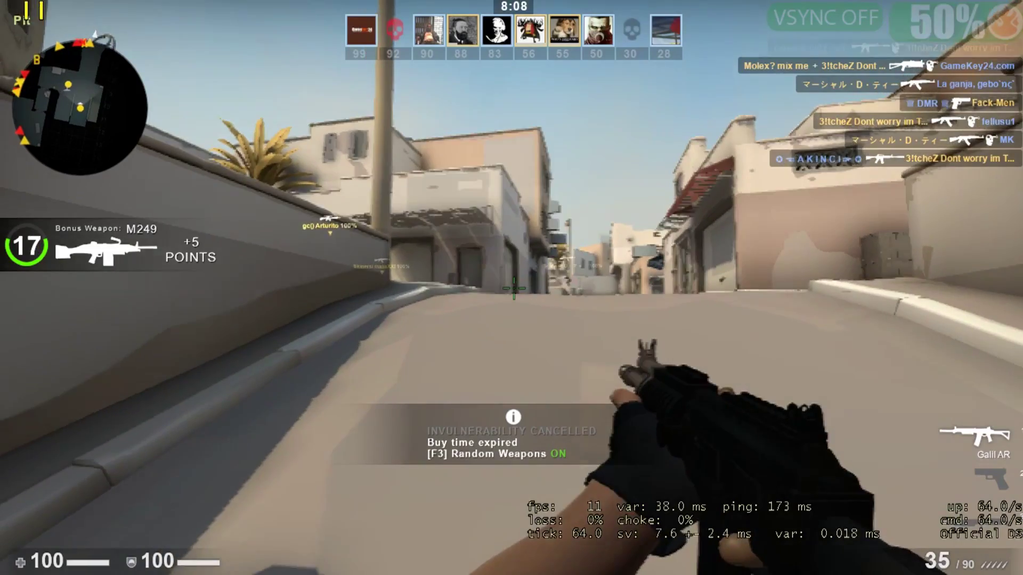
key("w")
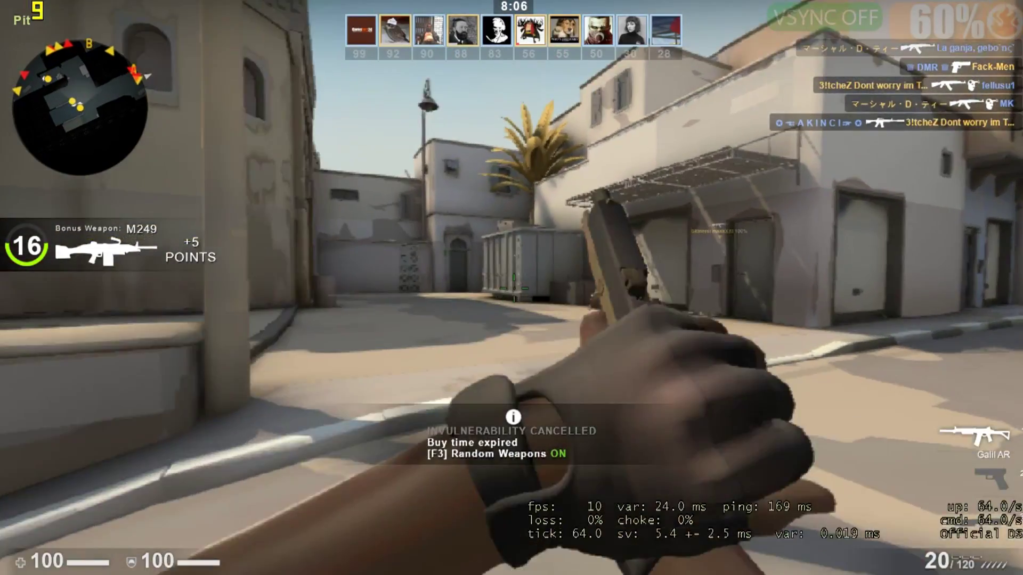
key("w")
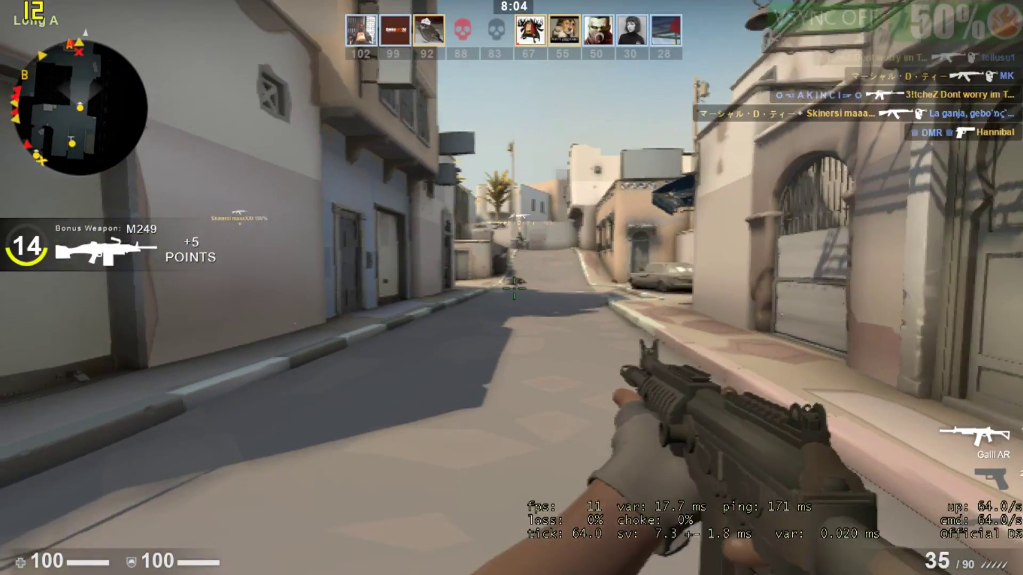
key("w")
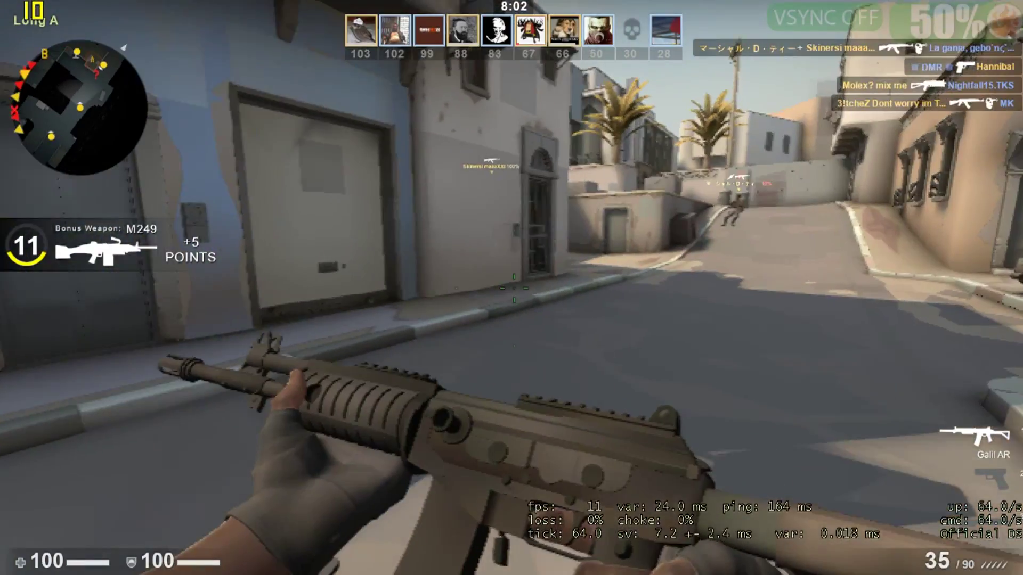
key("w")
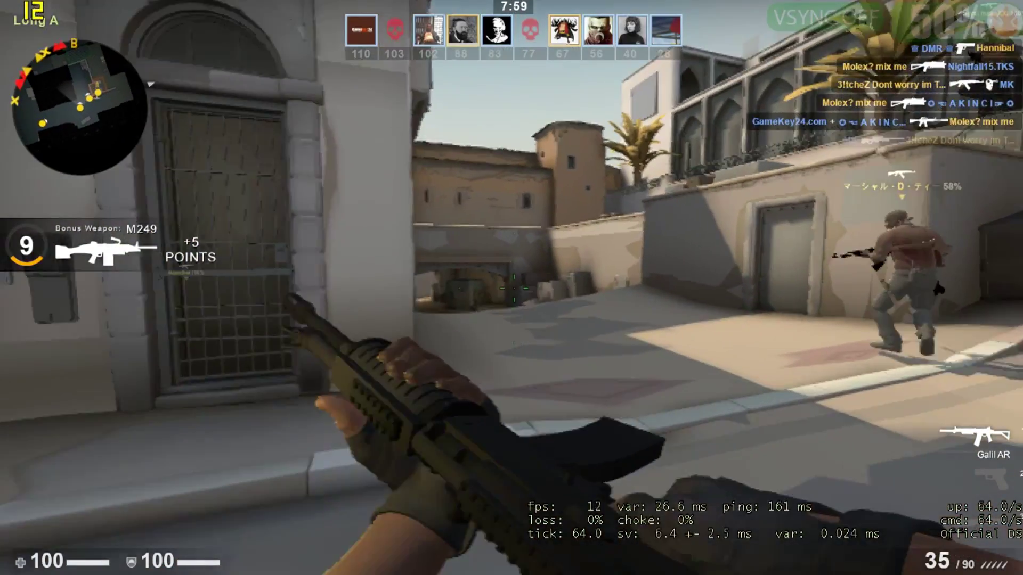
left_click(513, 287)
key("w")
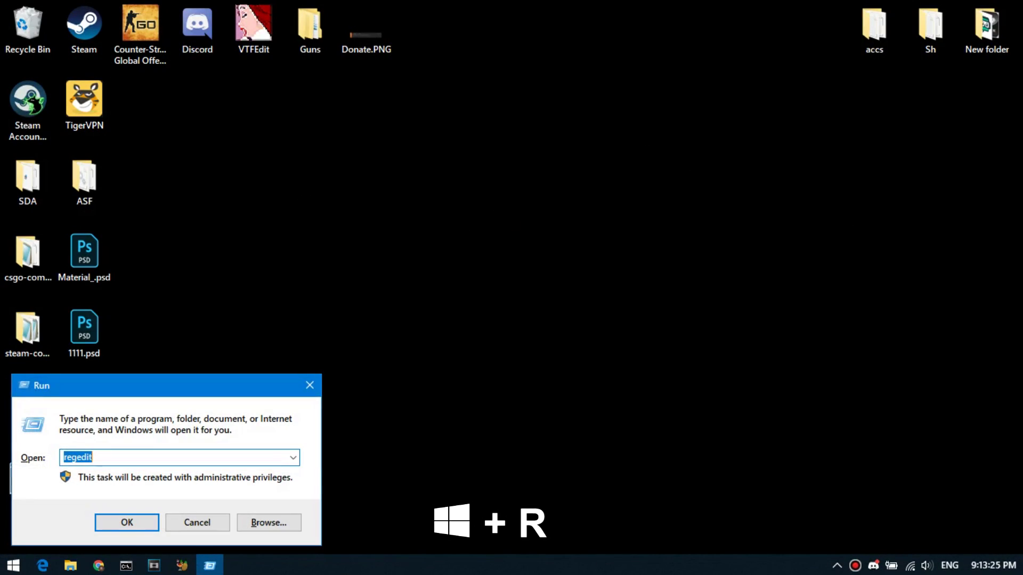
Launch regedit and expand HKLM\SYSTEM\CurrentControlSet\Control\Video\{8348172C…}\0000 down to UMD.
left_click(127, 525)
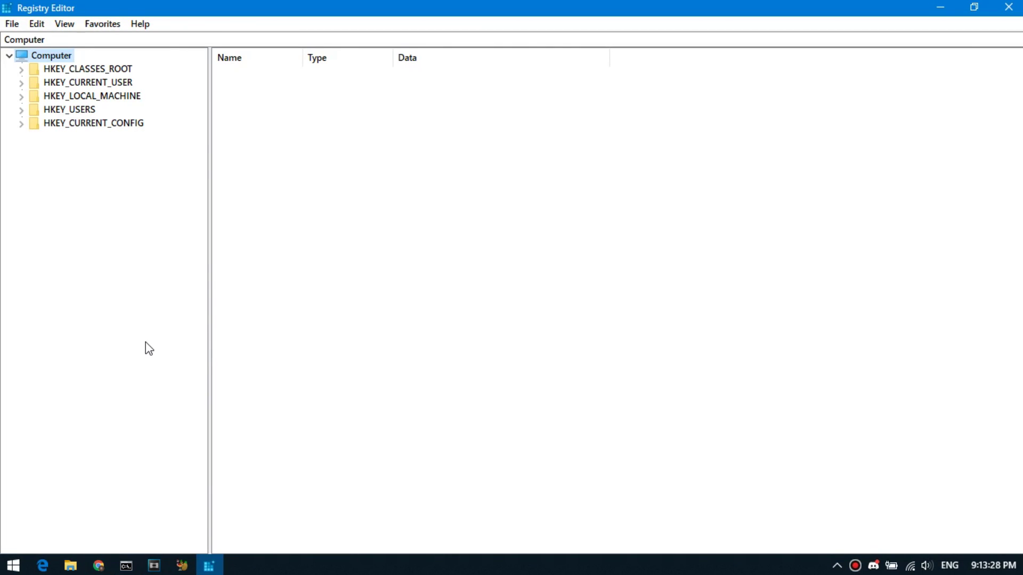
left_click(20, 96)
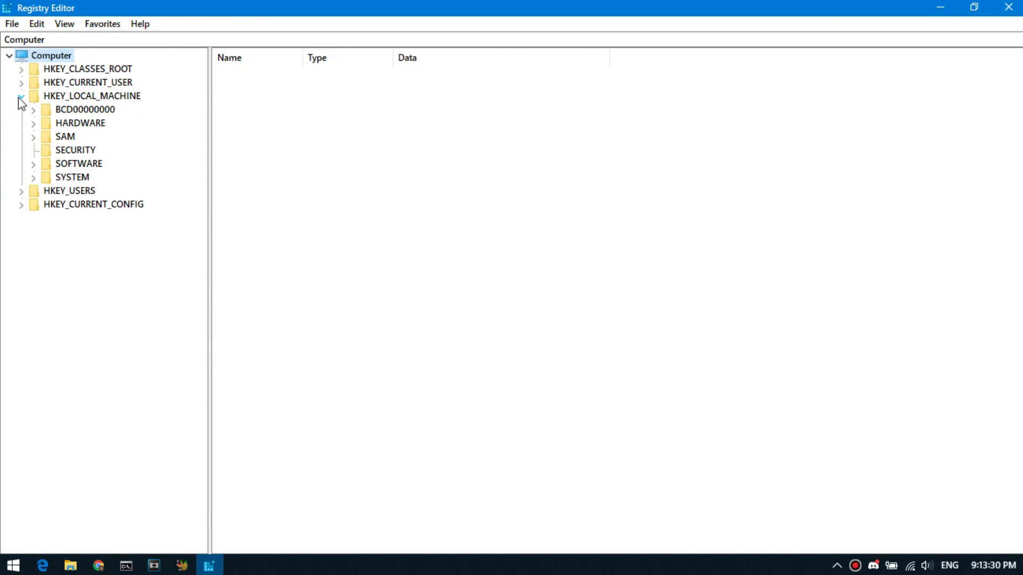
left_click(33, 178)
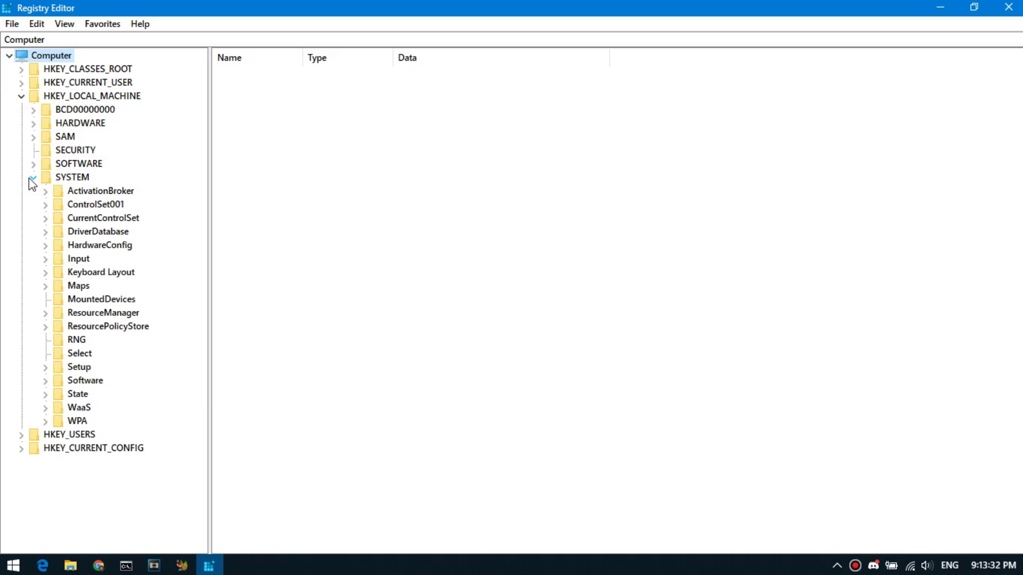
left_click(45, 219)
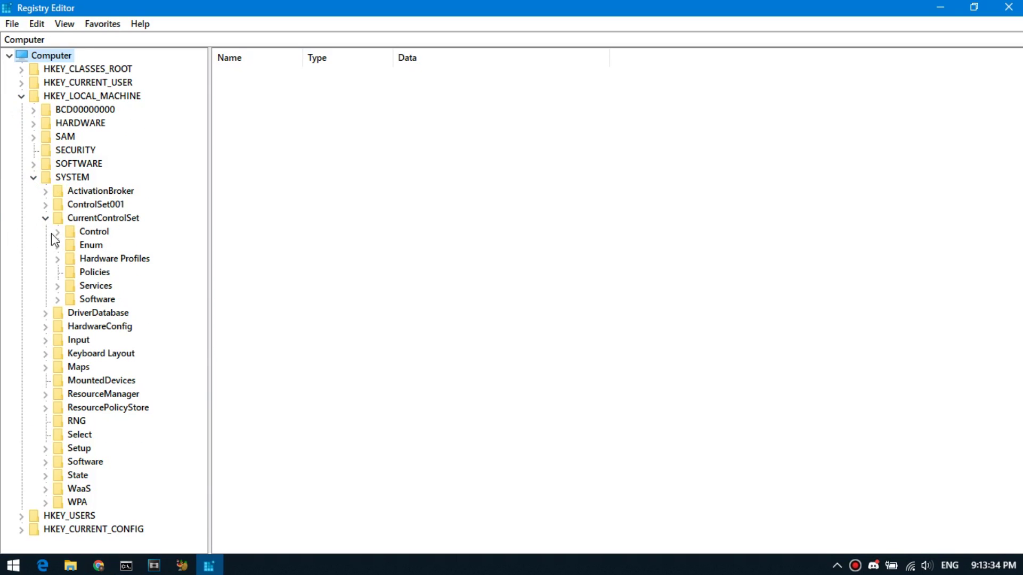
left_click(55, 233)
left_click_drag(201, 159, 200, 414)
left_click(69, 381)
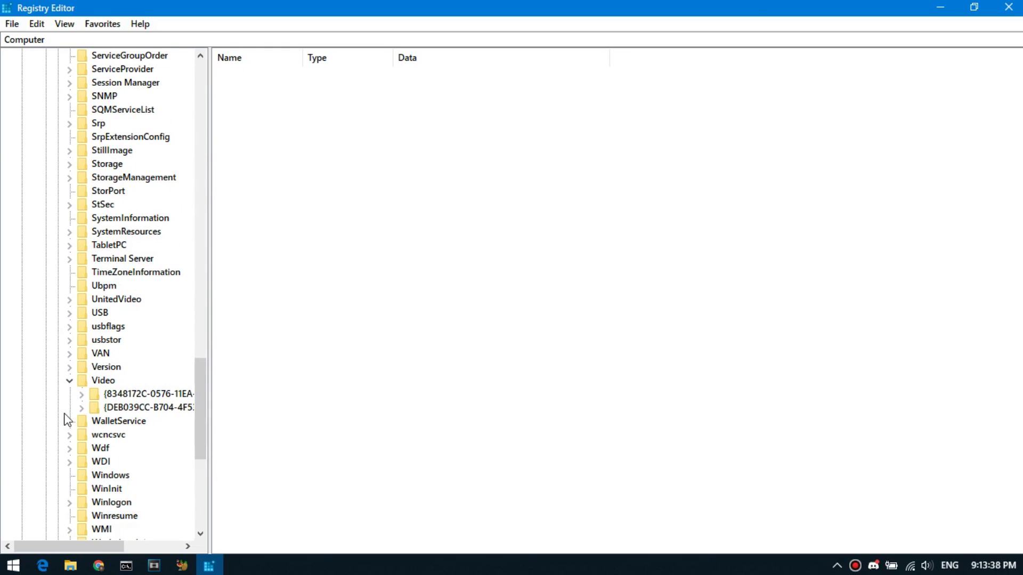
left_click(82, 395)
left_click(94, 407)
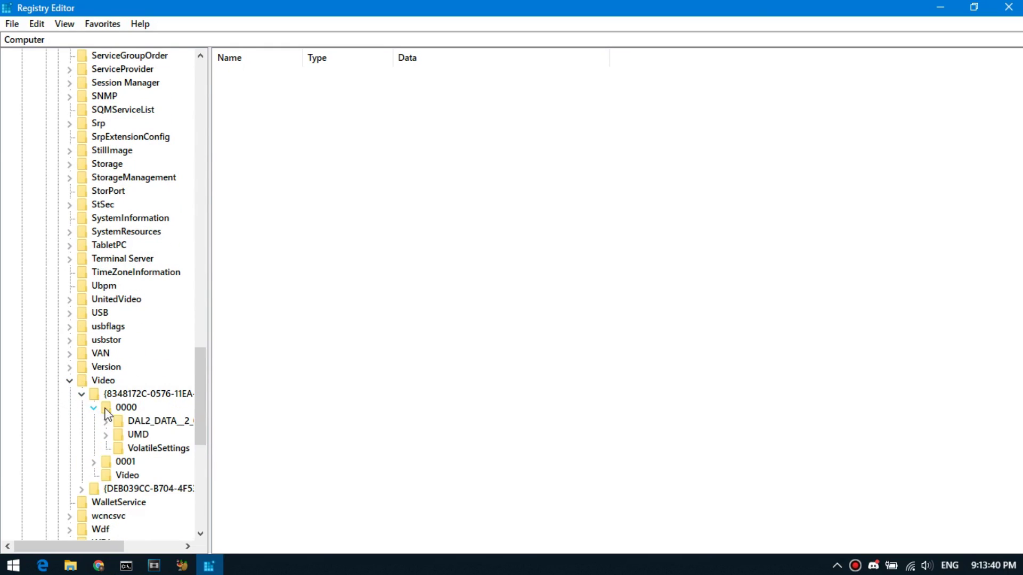
scroll(133, 397, "down", 2)
Add a REG_SZ value named Lodadj under UMD with its data set to 5.
left_click(140, 353)
right_click(143, 355)
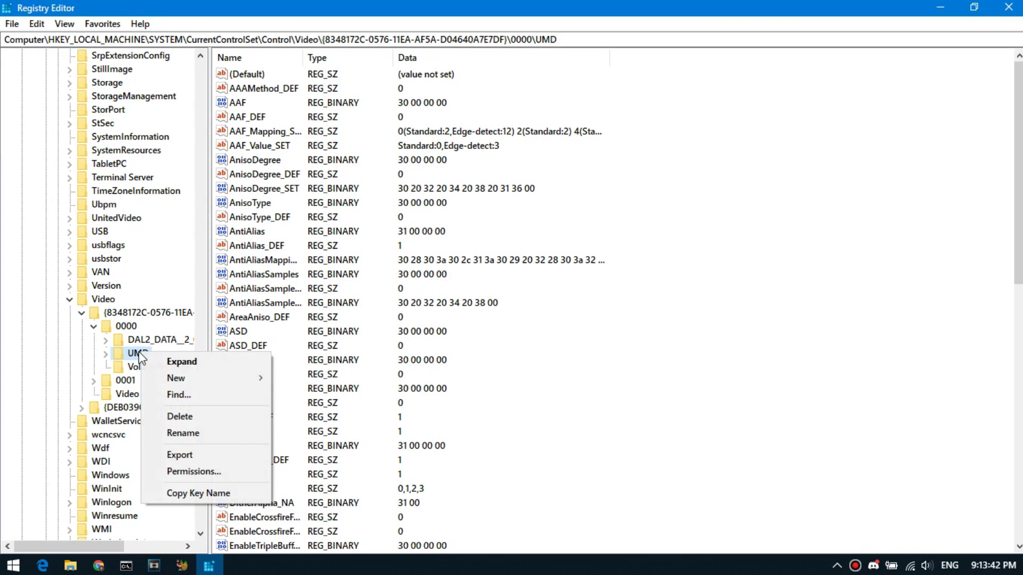
mouse_move(194, 381)
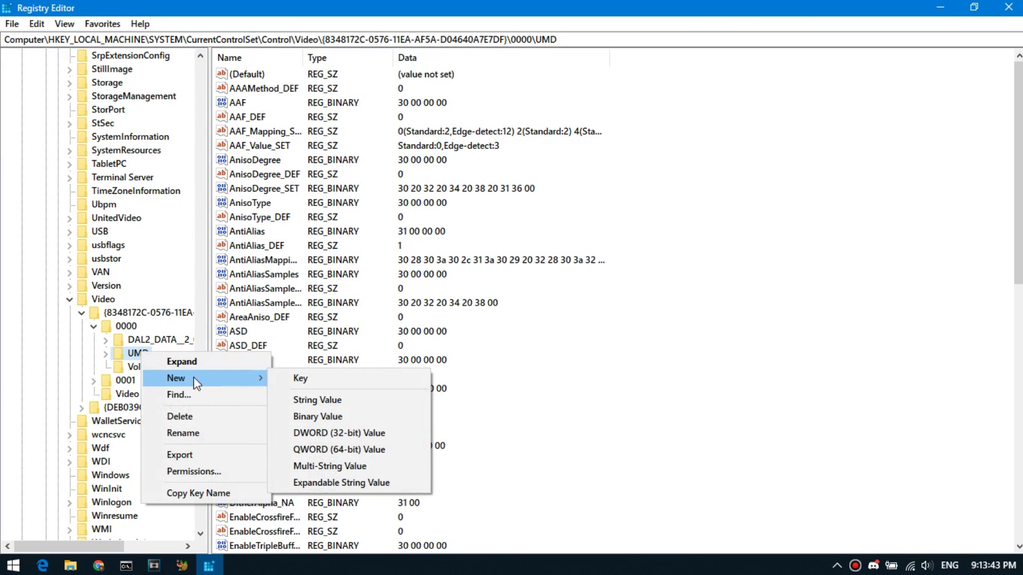
left_click(309, 399)
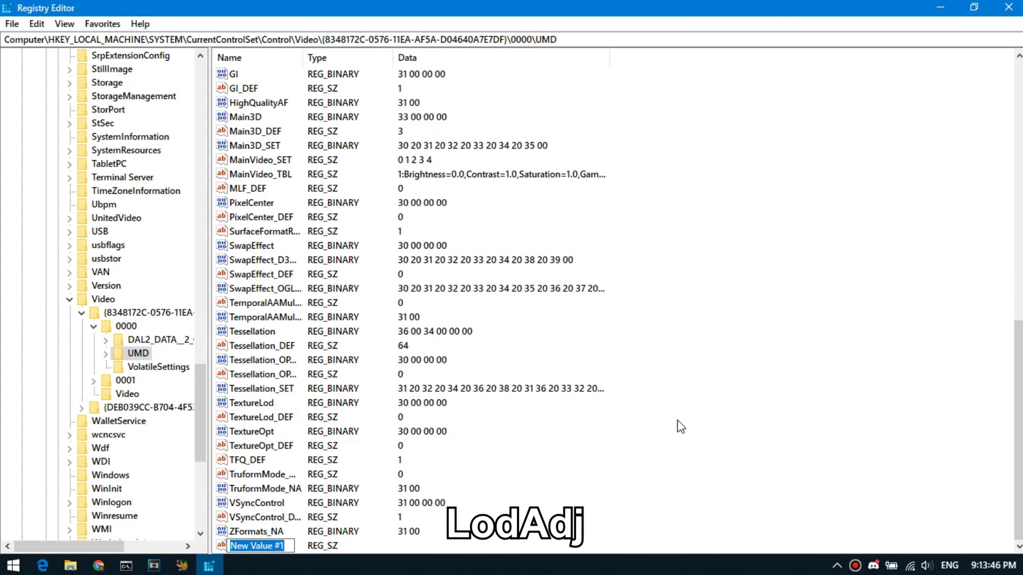
type("Lodadj")
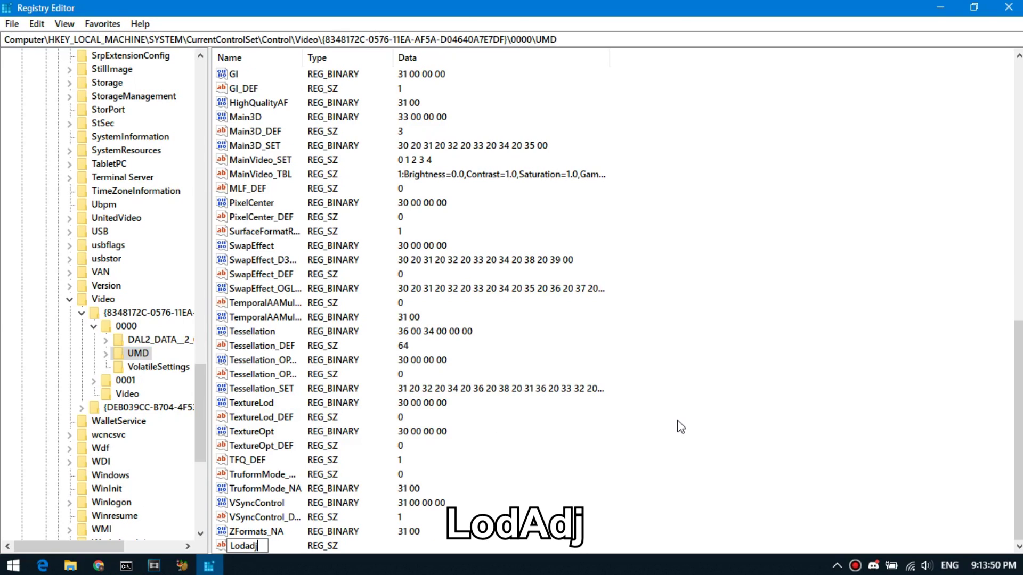
key("Return")
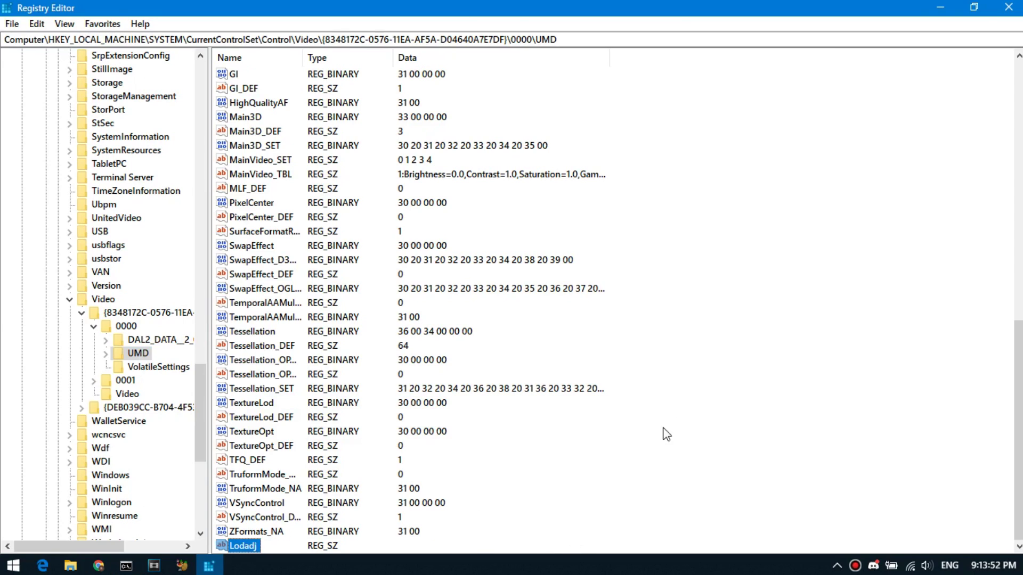
double_click(227, 551)
type("5")
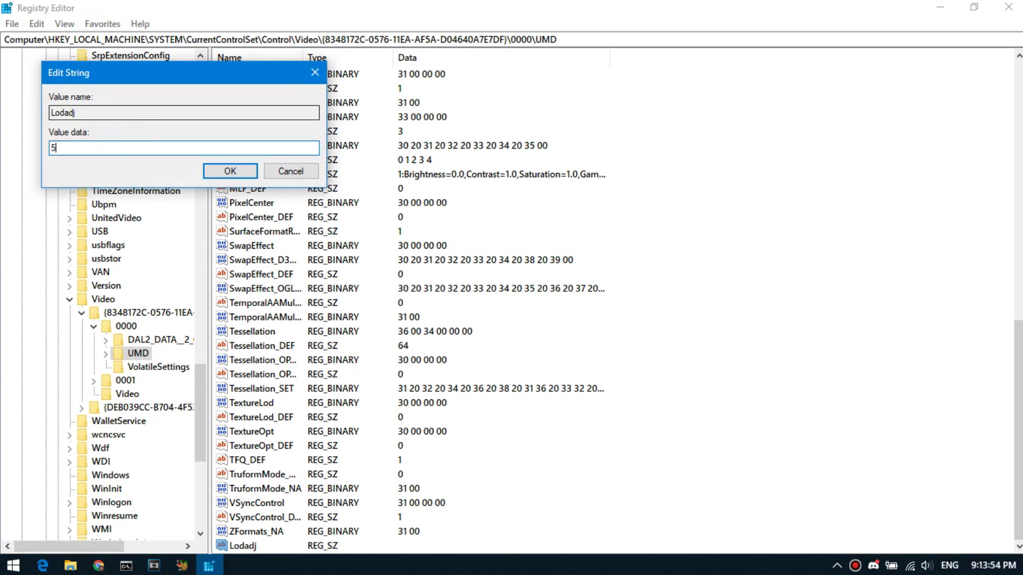
left_click(229, 170)
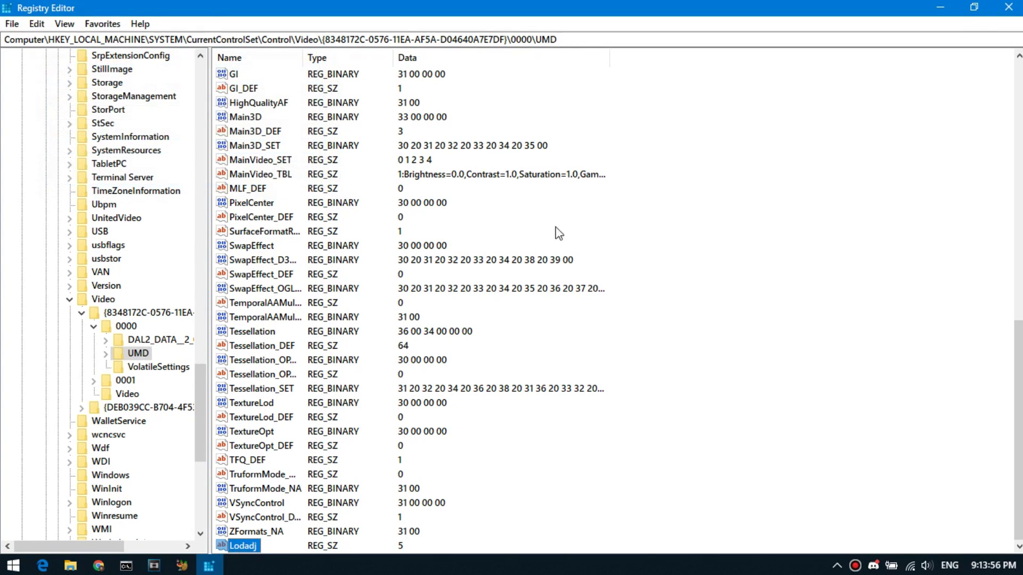